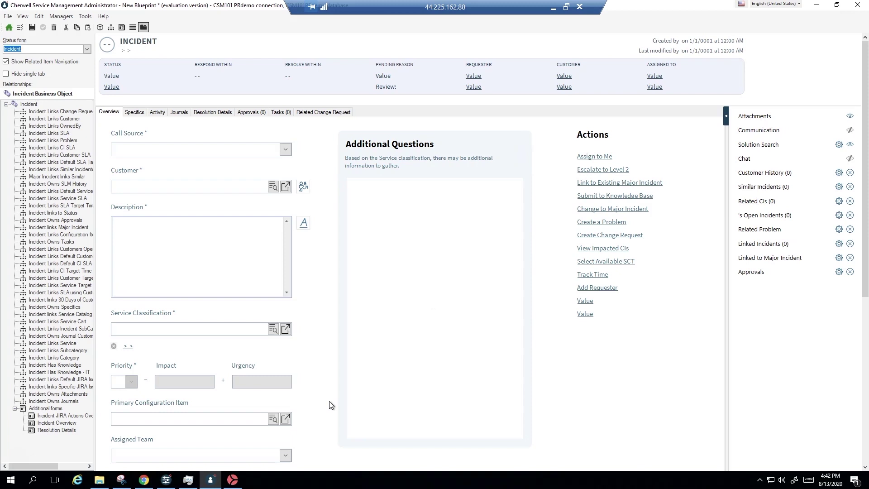
Expand the related-items panel into a wide tabbed pane, then collapse it to a narrow list
{"action": "left_click", "coordinate": [322, 400]}
{"action": "left_click", "coordinate": [727, 117]}
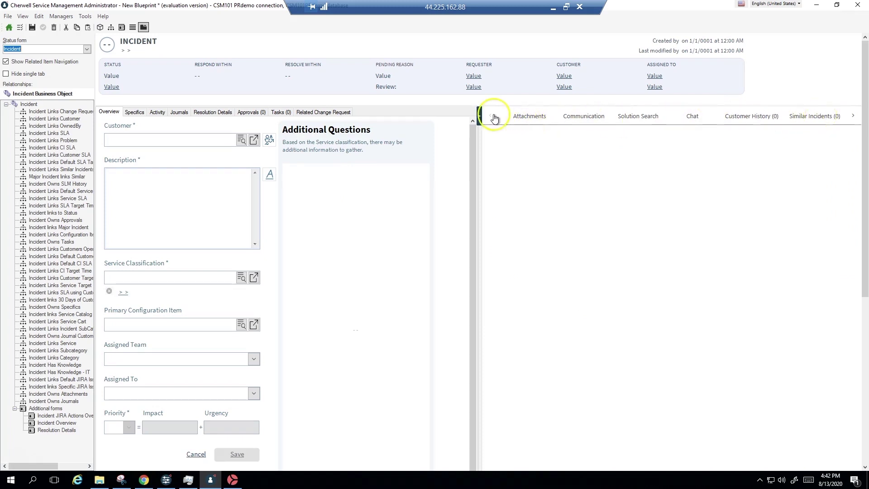
{"action": "left_click", "coordinate": [478, 115]}
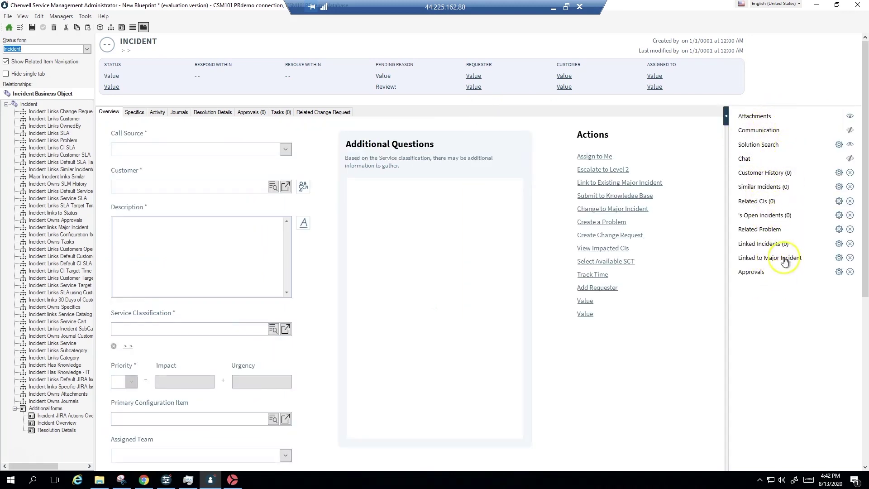
Add the Incident Links Service SLA relationship as a related-items tab, then remove it
{"action": "left_click", "coordinate": [29, 199]}
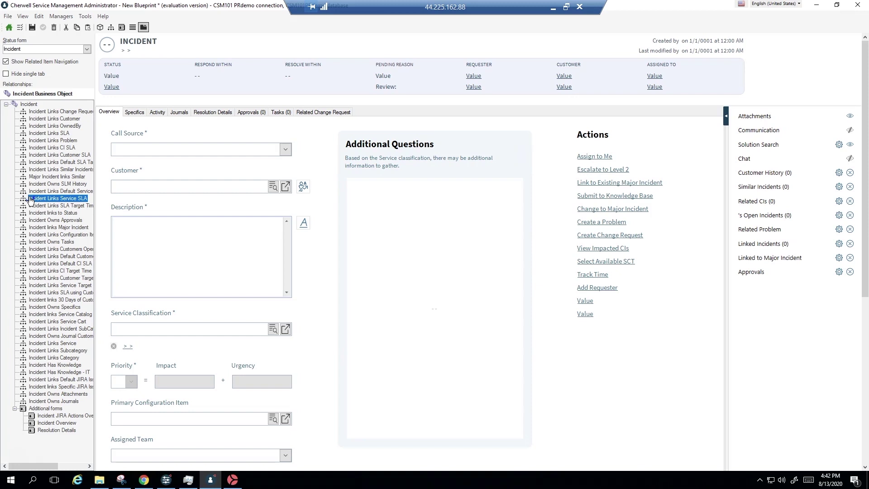
{"action": "left_click", "coordinate": [29, 104]}
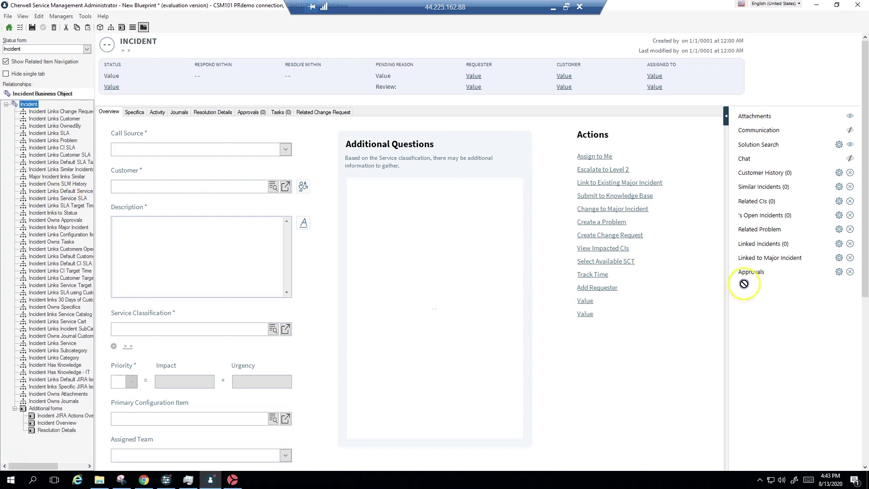
{"action": "left_click_drag", "start_coordinate": [777, 296], "coordinate": [779, 300]}
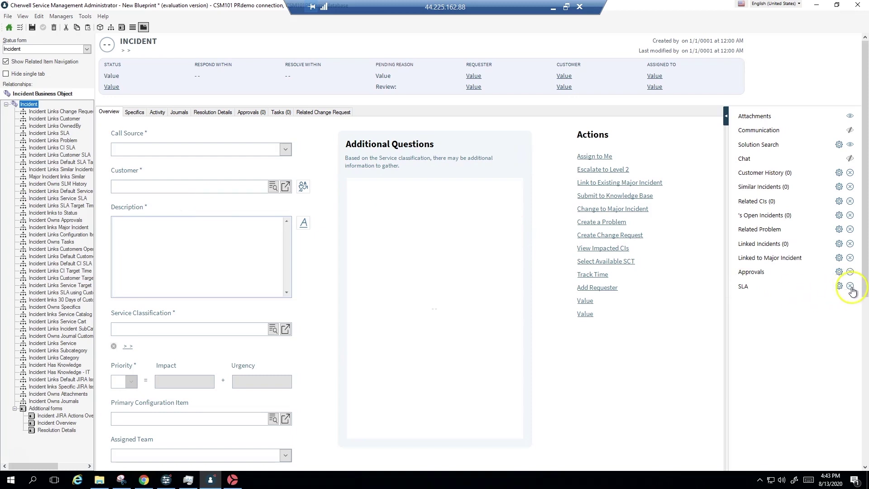
{"action": "left_click", "coordinate": [850, 286]}
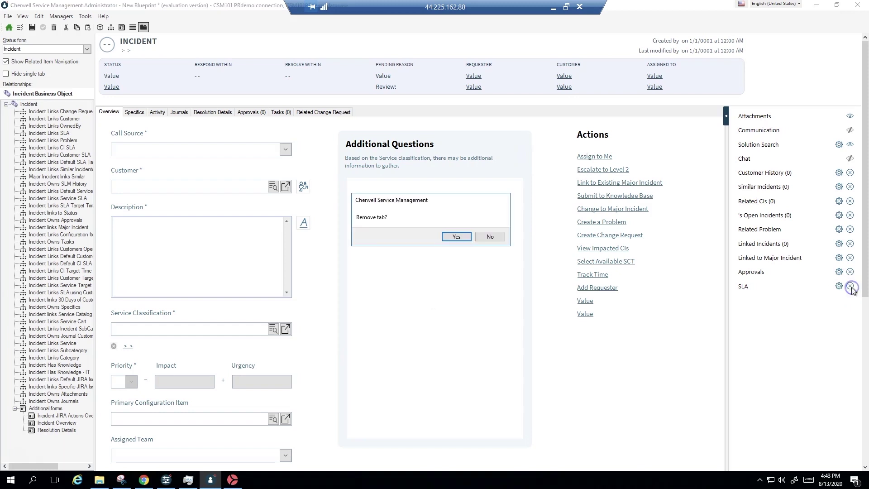
{"action": "left_click", "coordinate": [455, 236]}
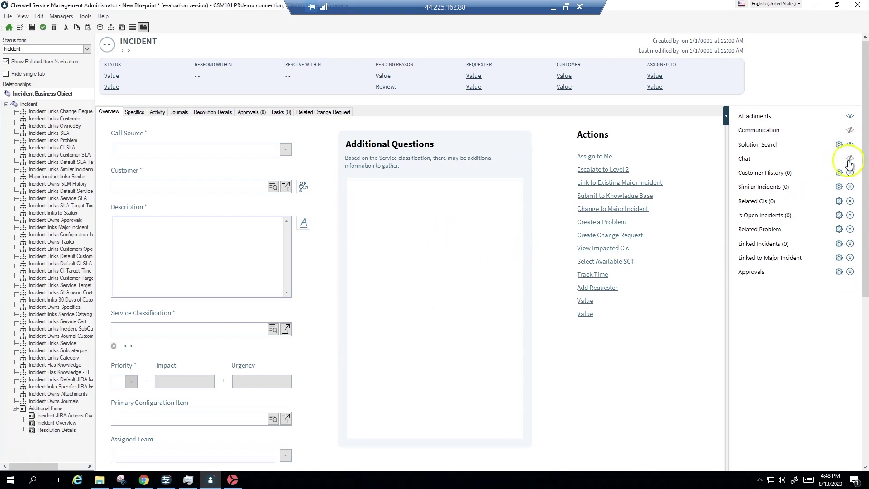
Preview the Attachments related-item content, return to the list, and inspect Approvals tab properties
{"action": "left_click", "coordinate": [850, 116]}
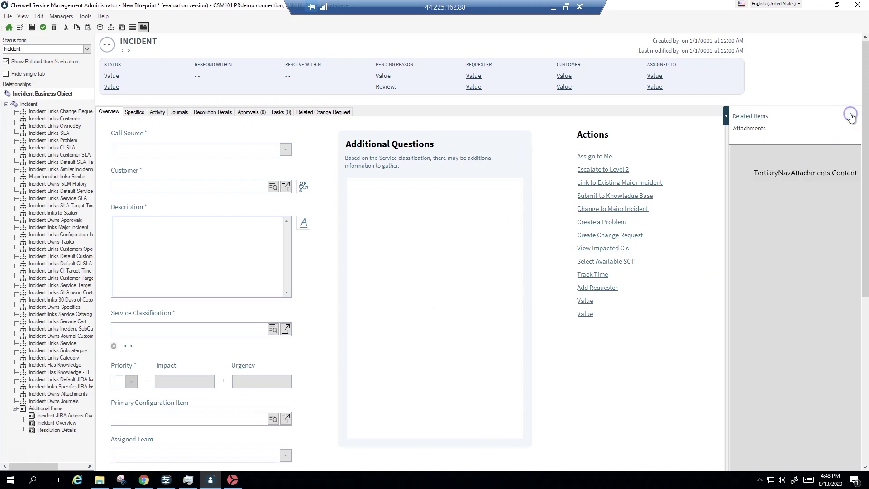
{"action": "left_click", "coordinate": [753, 116]}
{"action": "left_click", "coordinate": [840, 272]}
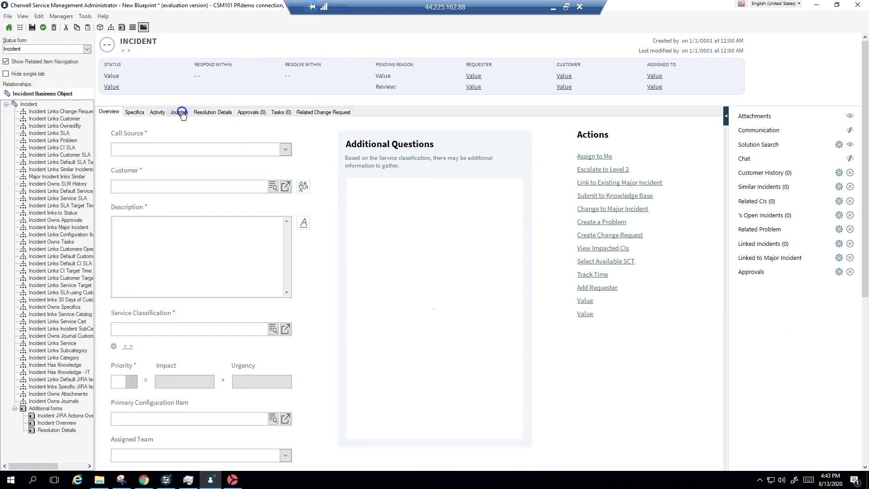
Display the form's Journals tab and open its Properties dialog
{"action": "left_click", "coordinate": [179, 111]}
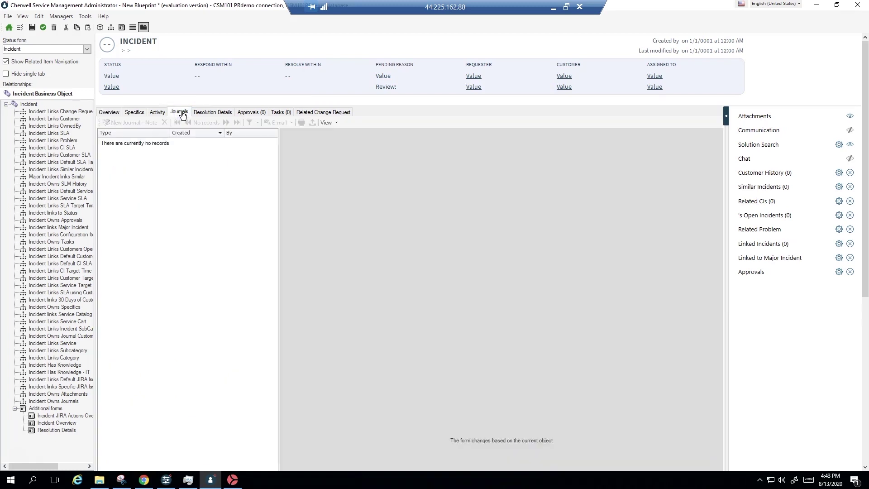
{"action": "right_click", "coordinate": [180, 112]}
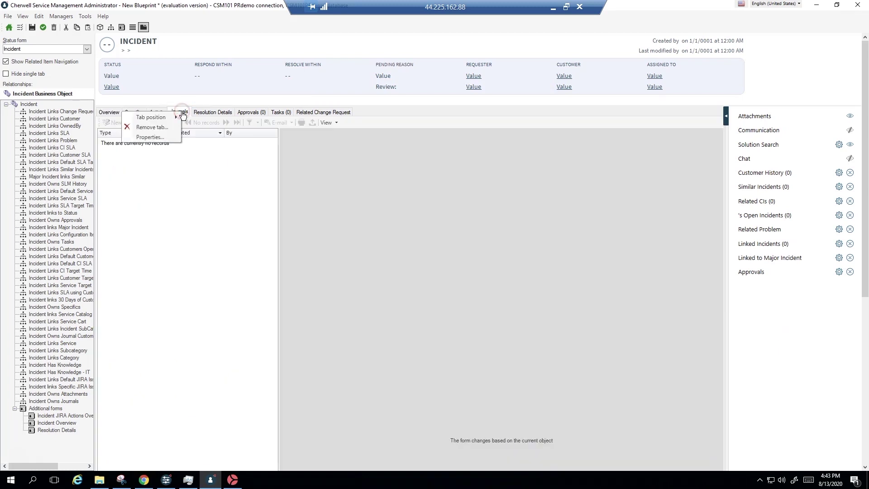
{"action": "left_click", "coordinate": [151, 138]}
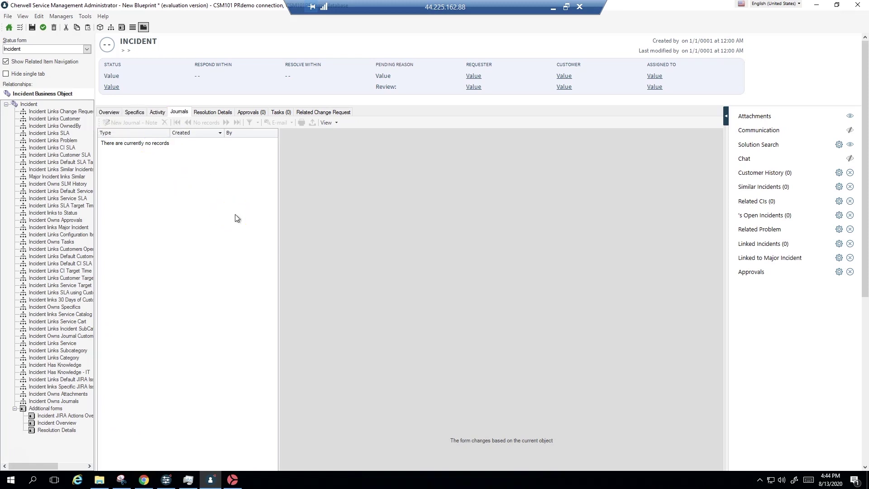
{"action": "left_click", "coordinate": [232, 172]}
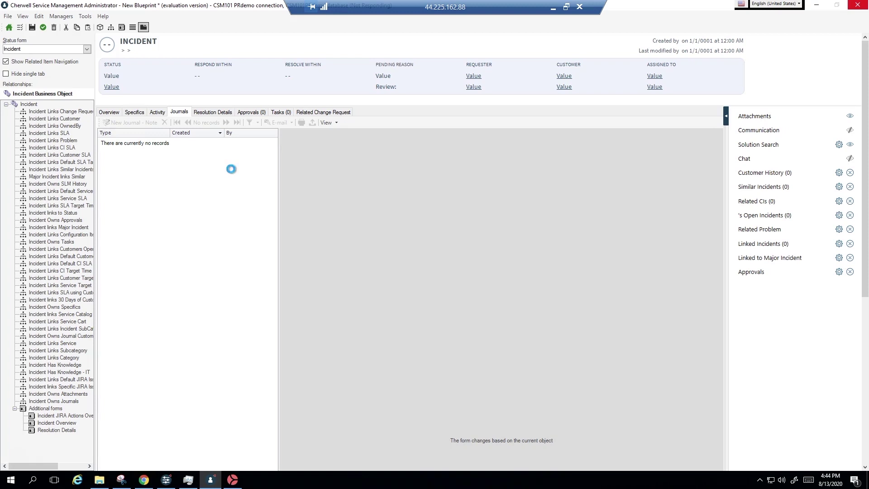
Review the Journals tab's Contents and Filters settings, then cancel without saving
{"action": "left_click", "coordinate": [181, 117]}
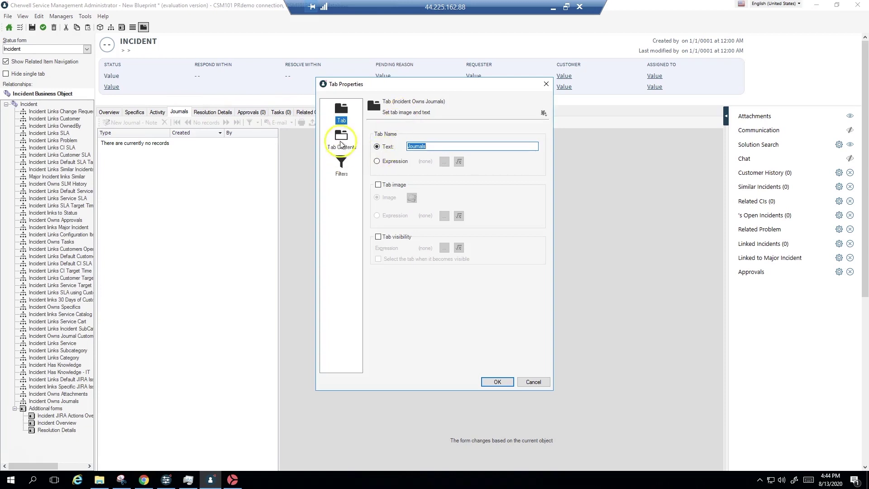
{"action": "left_click", "coordinate": [342, 141]}
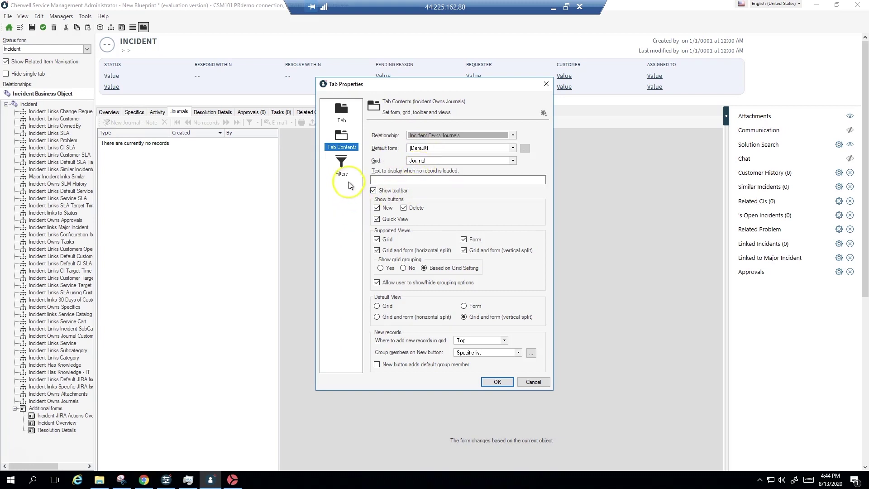
{"action": "left_click", "coordinate": [341, 163]}
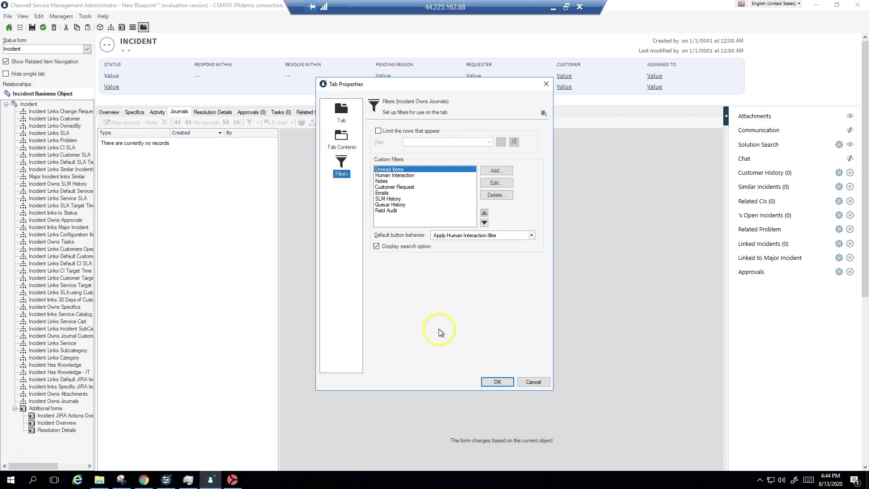
{"action": "left_click", "coordinate": [534, 382]}
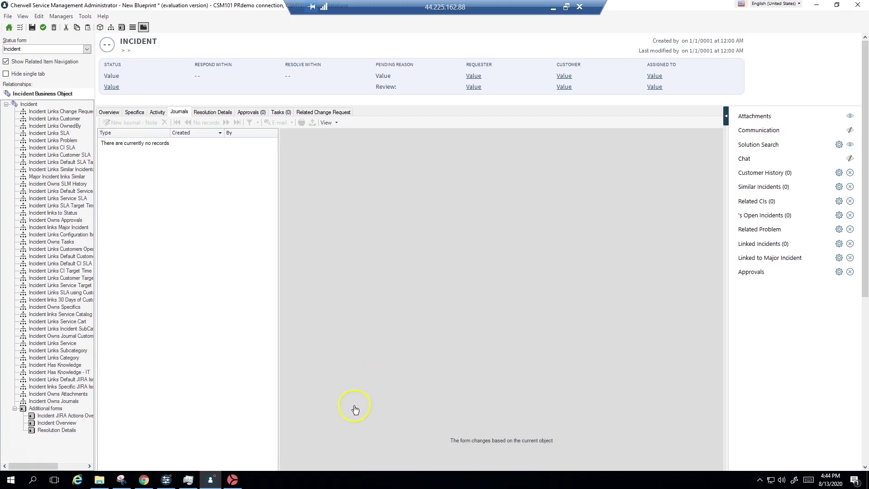
{"action": "left_click", "coordinate": [130, 480]}
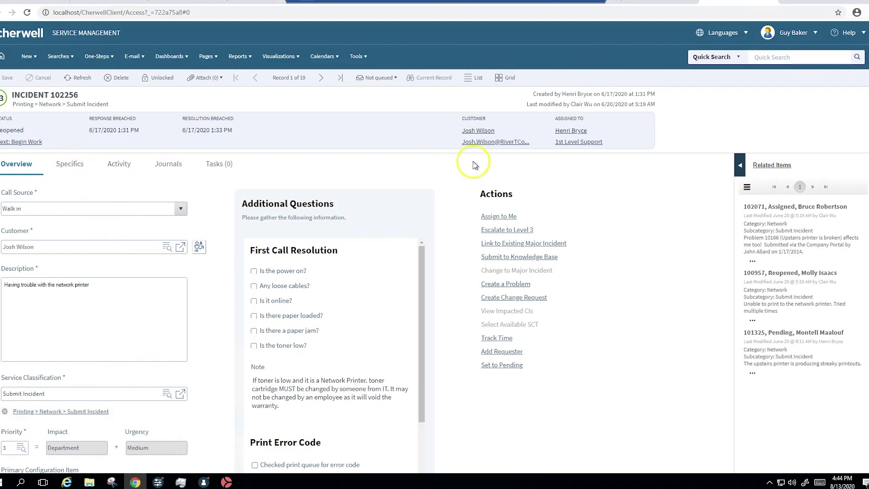
Widen incident 102256's related-items pane into tabs, collapse it, and list its three similar incidents
{"action": "left_click", "coordinate": [769, 168]}
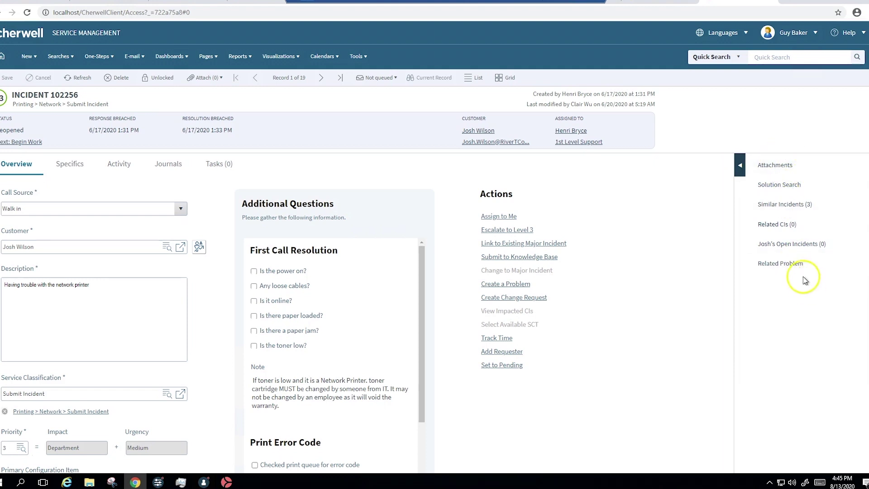
{"action": "left_click", "coordinate": [741, 165]}
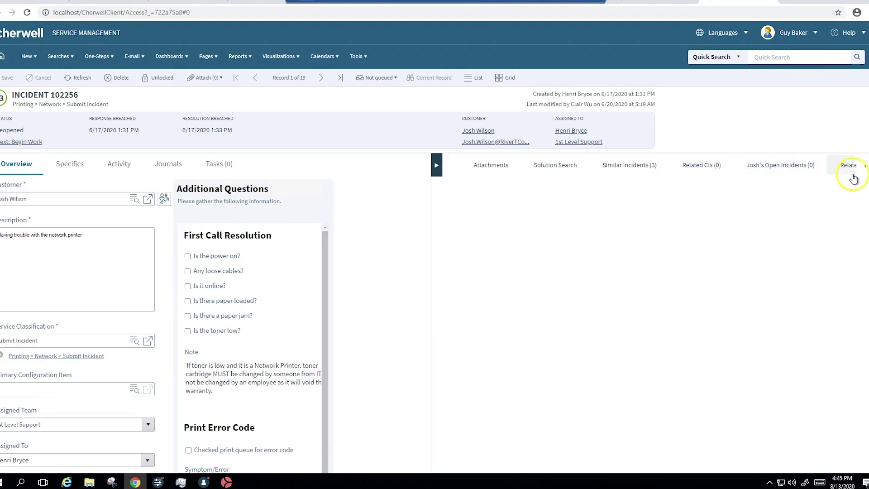
{"action": "left_click", "coordinate": [865, 165]}
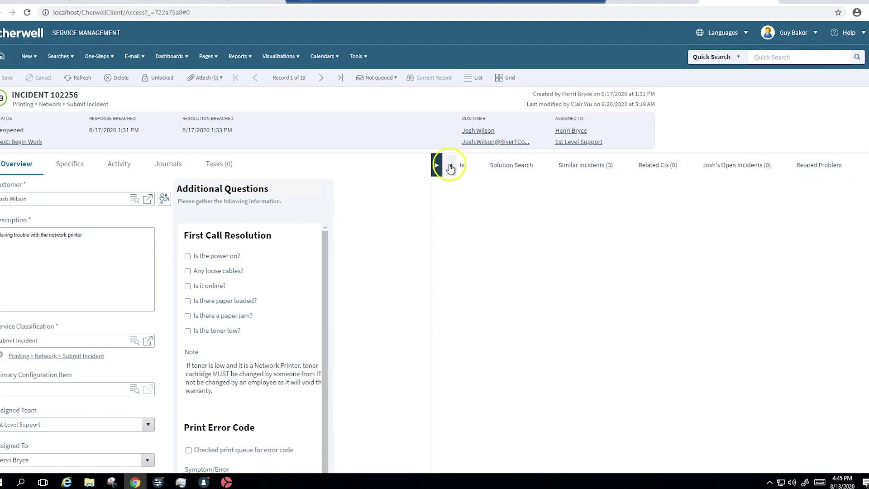
{"action": "left_click", "coordinate": [436, 165]}
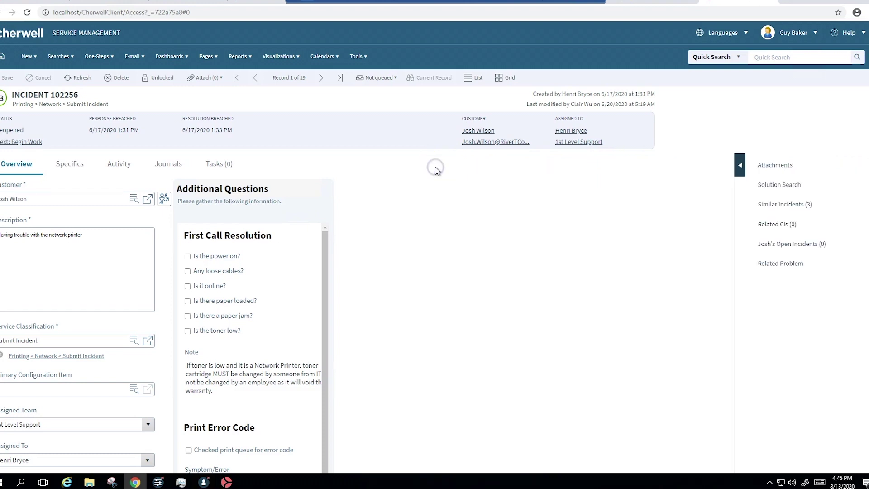
{"action": "left_click", "coordinate": [780, 203]}
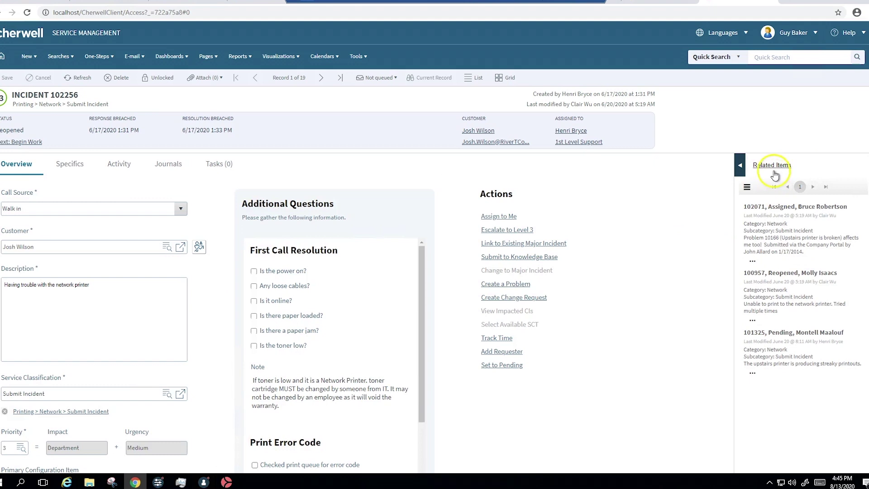